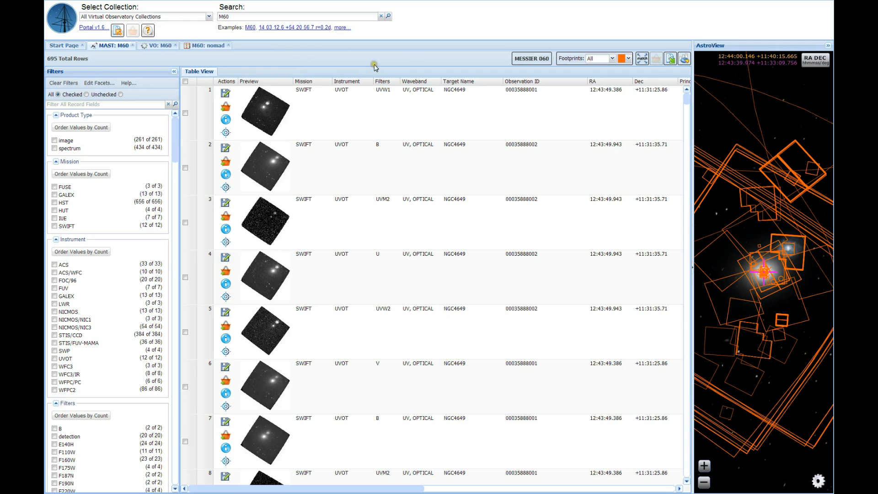
Open a chart of the MAST: M60 results and select the data point near RA 190.940, Dec 11.360.
{"action": "left_click", "coordinate": [688, 64]}
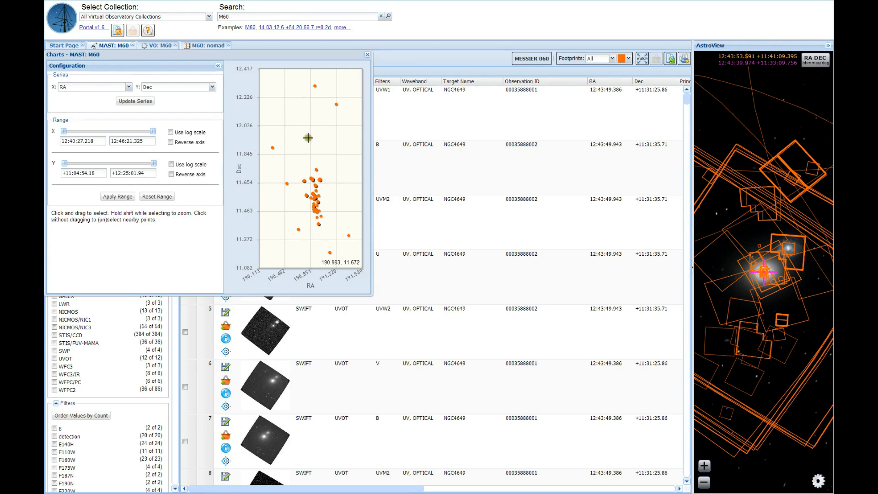
{"action": "left_click", "coordinate": [318, 223]}
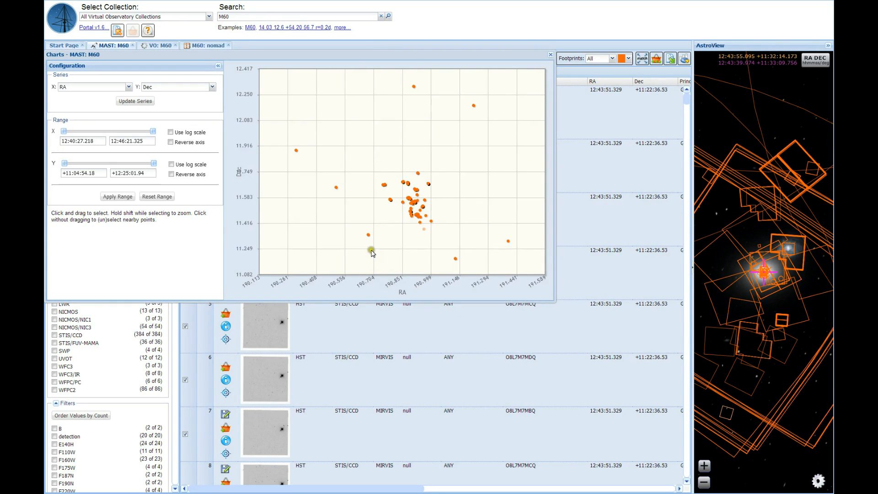
Select the points on the western edge of the chart's central cluster, and replace that selection with the small group at its lower right.
{"action": "left_click", "coordinate": [370, 234]}
{"action": "left_click_drag", "start_coordinate": [370, 235], "coordinate": [413, 175]}
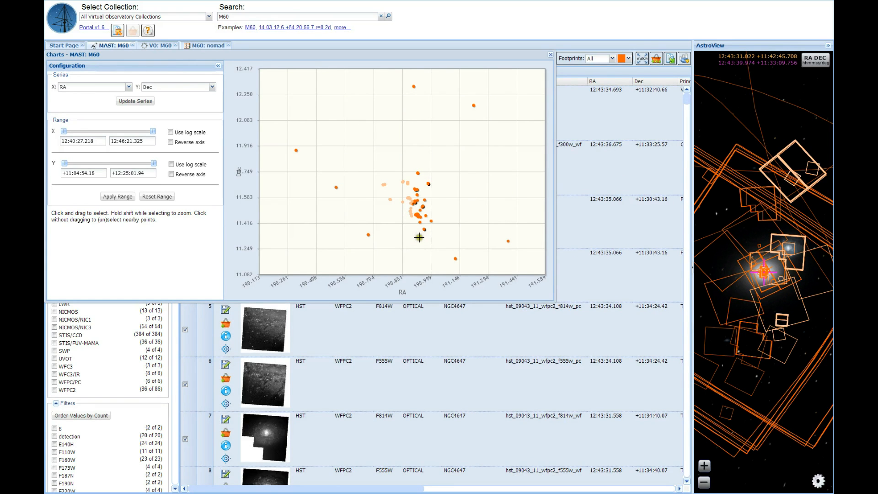
{"action": "left_click_drag", "start_coordinate": [419, 237], "coordinate": [439, 213]}
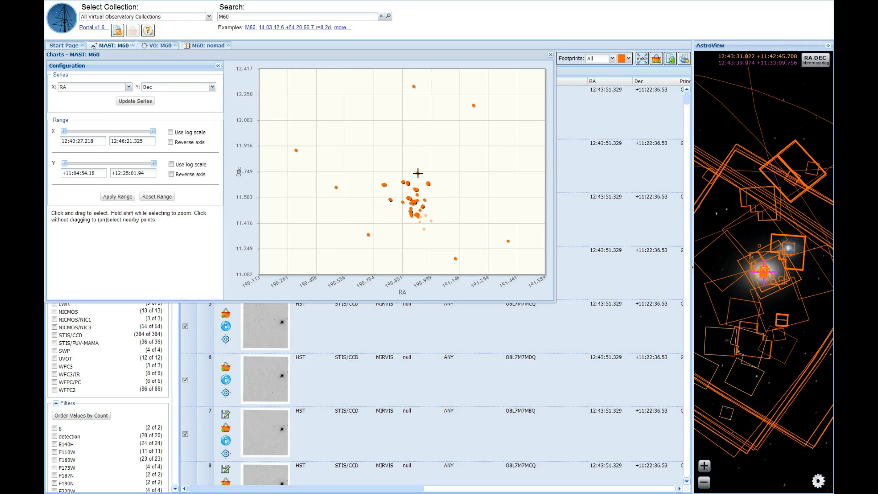
Reverse the X axis of the RA versus Dec chart.
{"action": "left_click", "coordinate": [418, 172]}
{"action": "left_click", "coordinate": [171, 143]}
{"action": "left_click", "coordinate": [171, 142]}
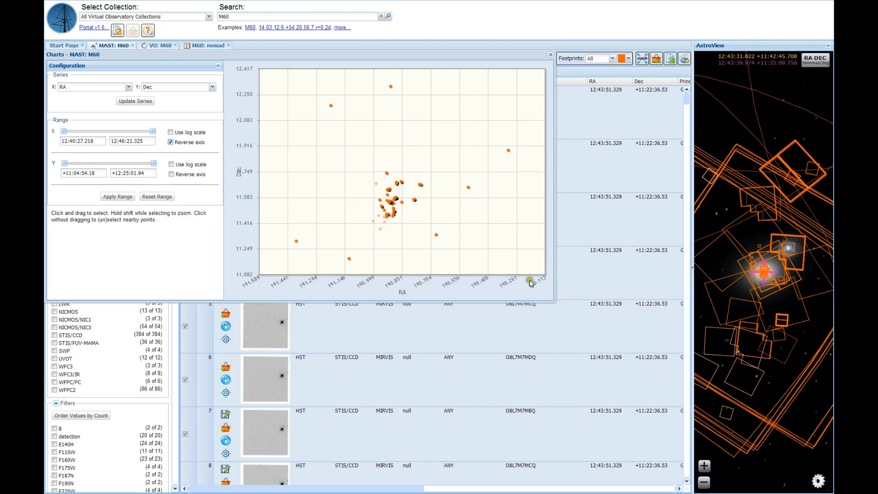
Try an upper RA limit of 12:44:07.200 on the X axis, and reset the chart range.
{"action": "left_click_drag", "start_coordinate": [154, 133], "coordinate": [134, 133]}
{"action": "left_click", "coordinate": [122, 141]}
{"action": "left_click", "coordinate": [128, 140]}
{"action": "left_click", "coordinate": [125, 140]}
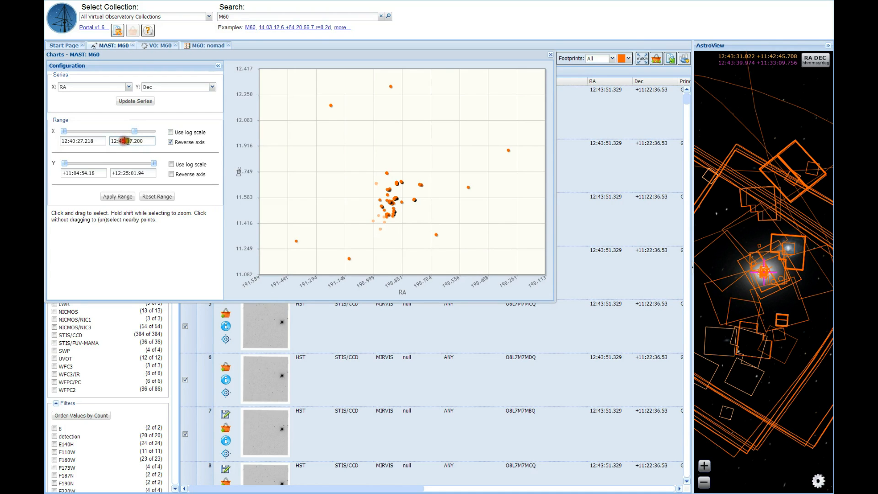
{"action": "key", "text": "BackSpace"}
{"action": "type", "text": "4"}
{"action": "left_click", "coordinate": [122, 196]}
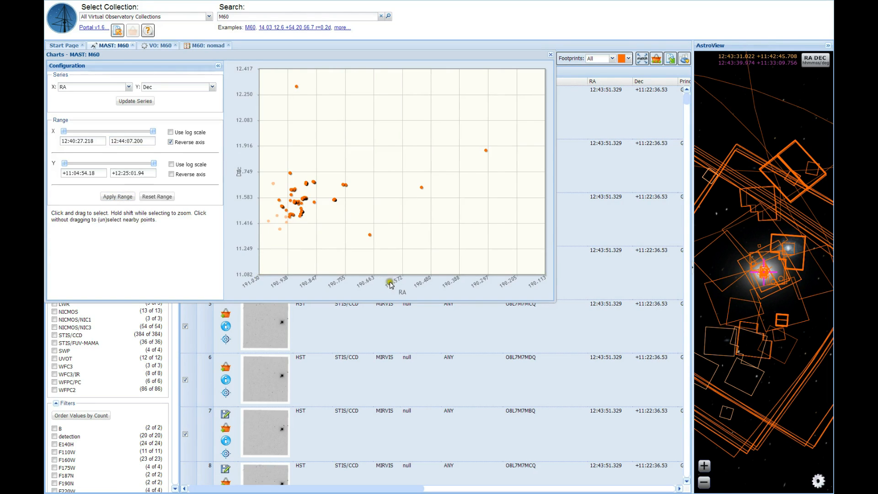
{"action": "left_click", "coordinate": [157, 196]}
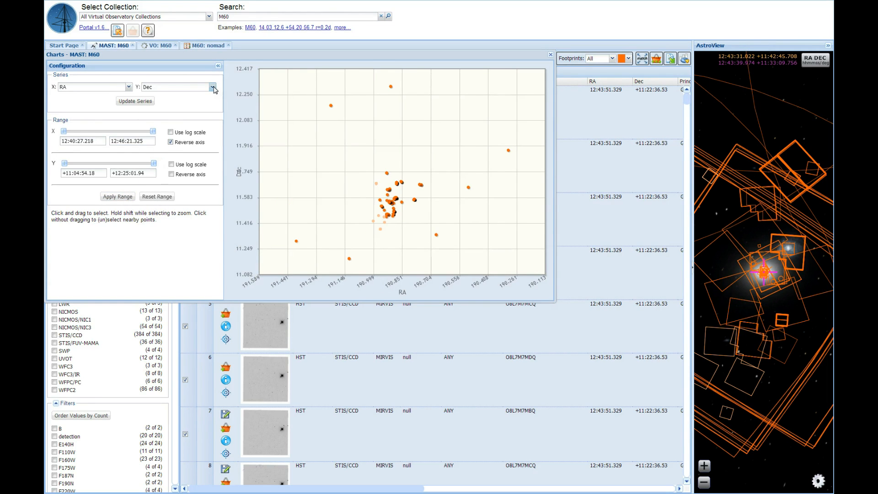
Set the chart's Y series to Calibration Level and update the plot against RA.
{"action": "left_click", "coordinate": [212, 87]}
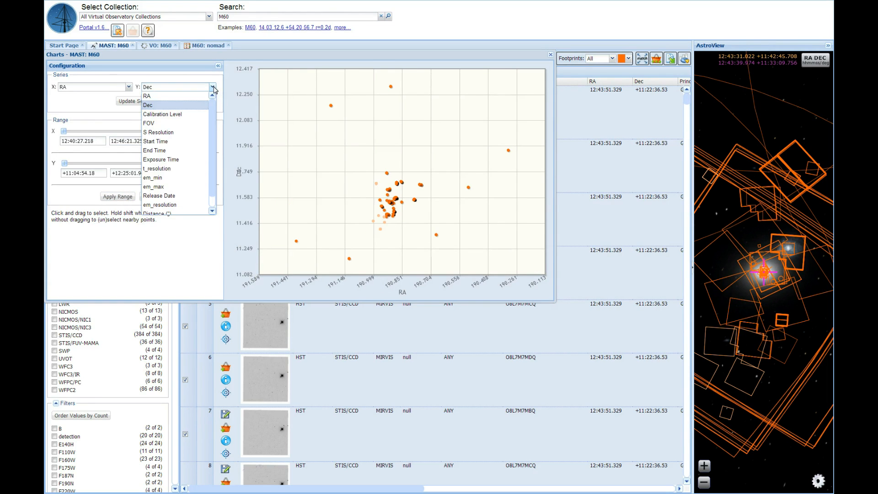
{"action": "left_click", "coordinate": [196, 120]}
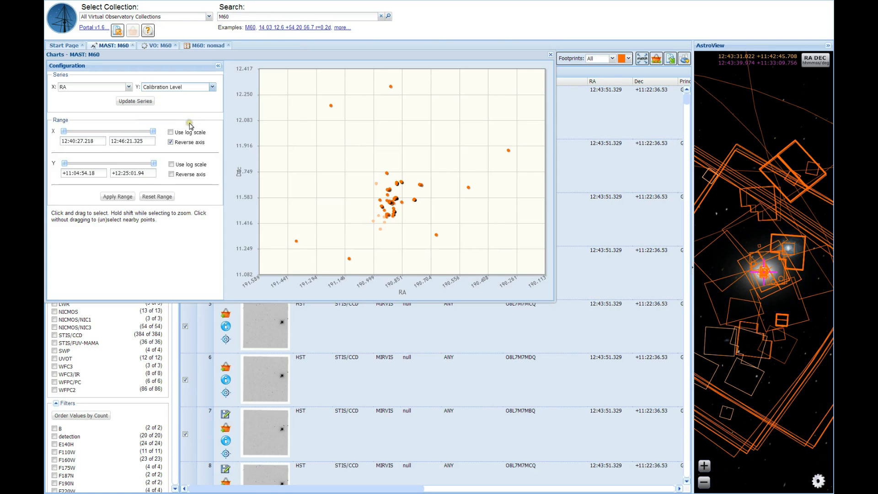
{"action": "left_click", "coordinate": [141, 107]}
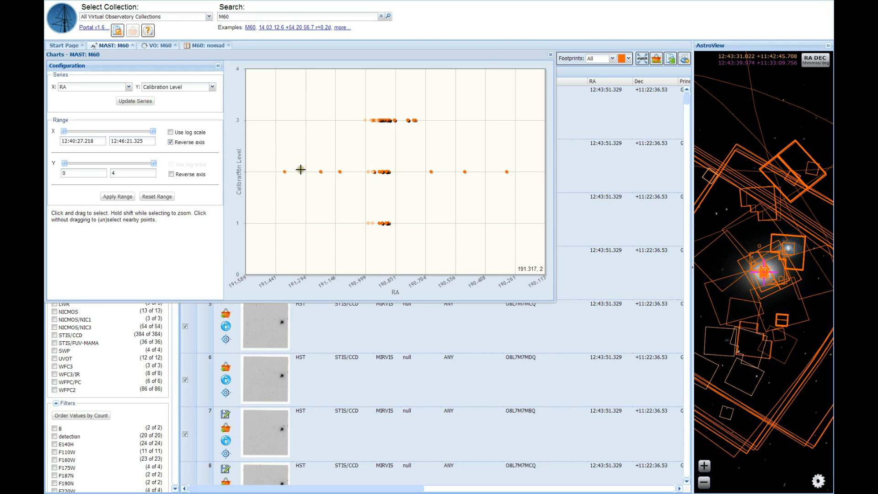
Set the upper limit of the Calibration Level axis to 5 and apply the range.
{"action": "mouse_move", "coordinate": [151, 166]}
{"action": "left_mouse_down"}
{"action": "mouse_move", "coordinate": [113, 168]}
{"action": "mouse_move", "coordinate": [161, 167]}
{"action": "left_mouse_up"}
{"action": "left_click", "coordinate": [115, 172]}
{"action": "left_click", "coordinate": [124, 198]}
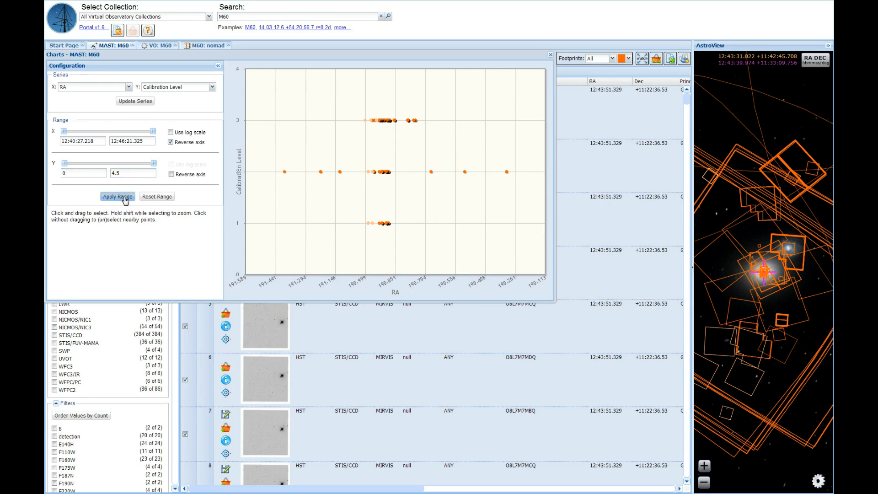
{"action": "double_click", "coordinate": [115, 173]}
{"action": "type", "text": "5"}
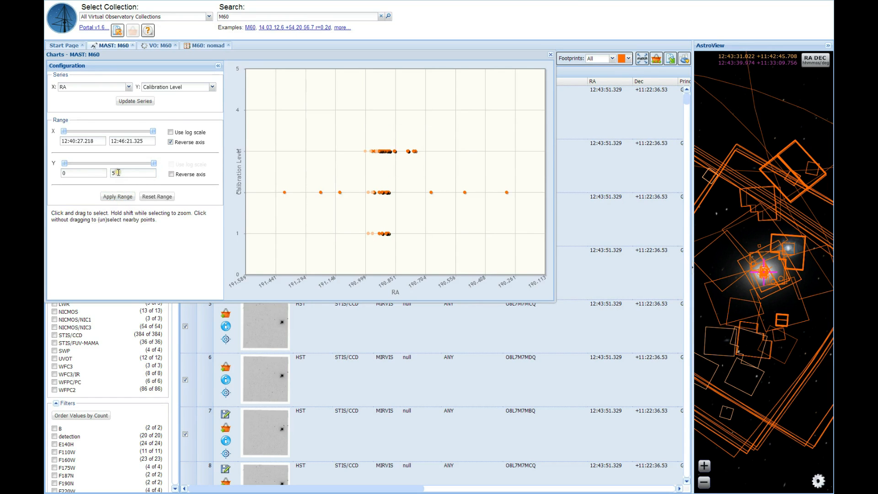
Open a chart of the M60: nomad catalog results and widen the chart window.
{"action": "left_click", "coordinate": [207, 46]}
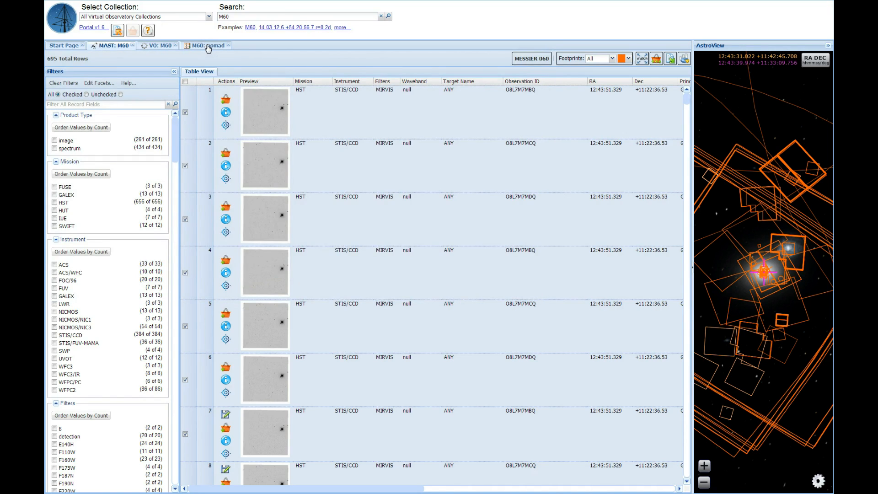
{"action": "left_click", "coordinate": [210, 45]}
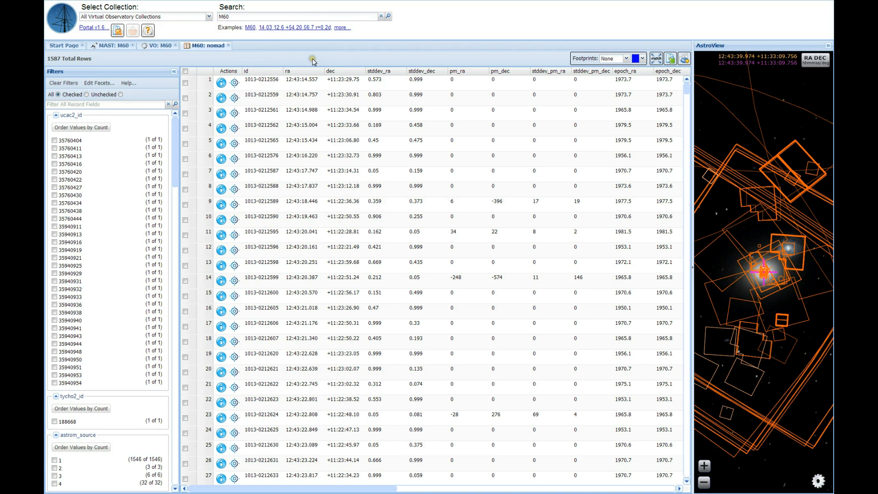
{"action": "left_click", "coordinate": [684, 60]}
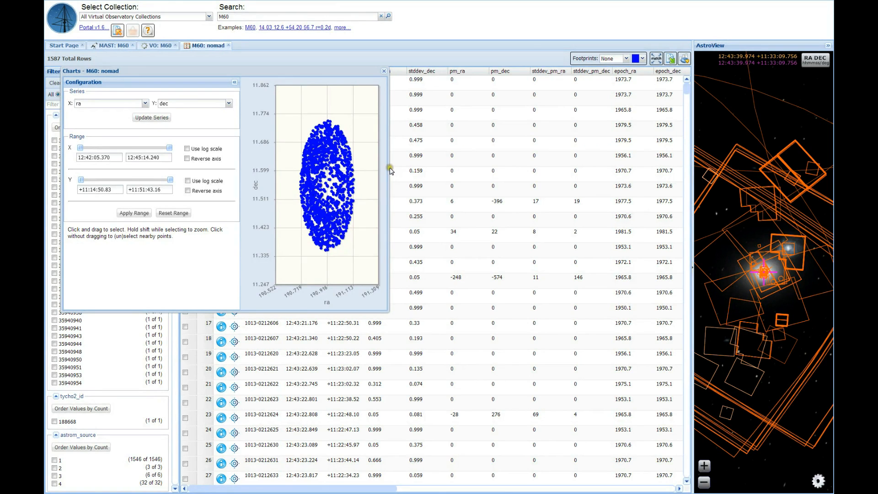
{"action": "left_click", "coordinate": [387, 167]}
{"action": "left_click_drag", "start_coordinate": [387, 167], "coordinate": [550, 171]}
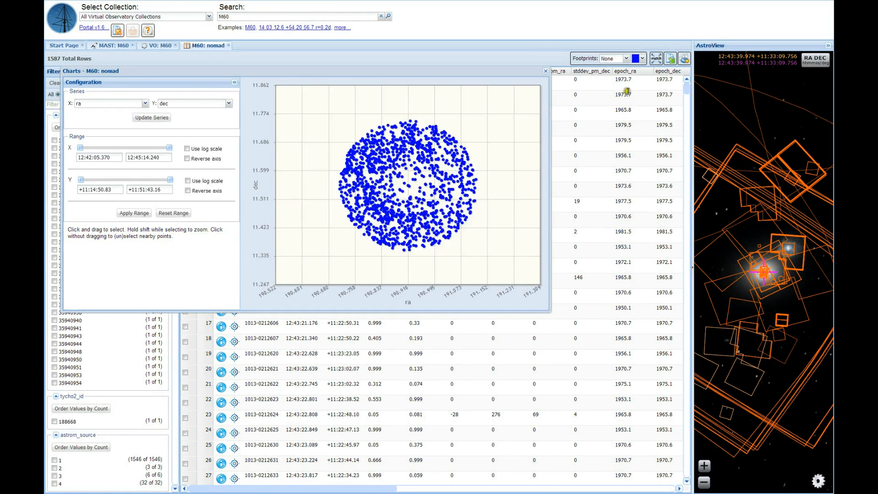
Show all footprints of the nomad catalog results on the sky view.
{"action": "left_click", "coordinate": [627, 59]}
{"action": "left_click", "coordinate": [617, 78]}
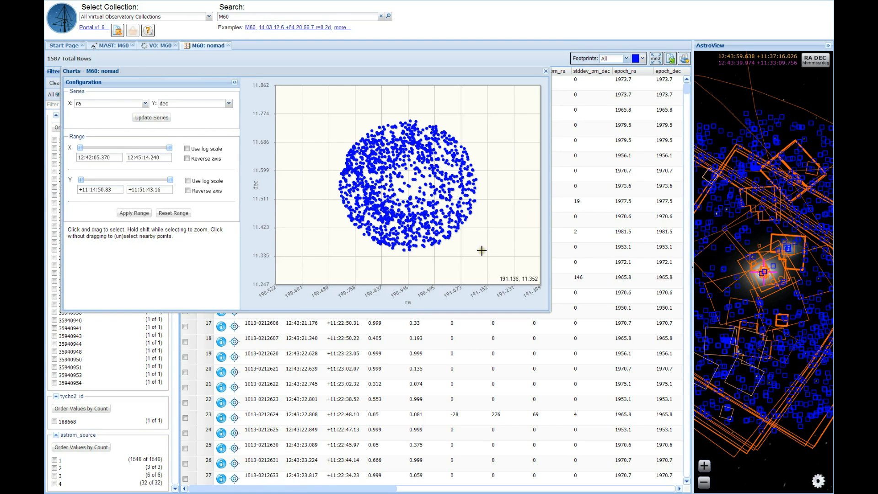
Set the nomad chart's X series to a combined column that subtracts vmag from bmag.
{"action": "left_click", "coordinate": [145, 104]}
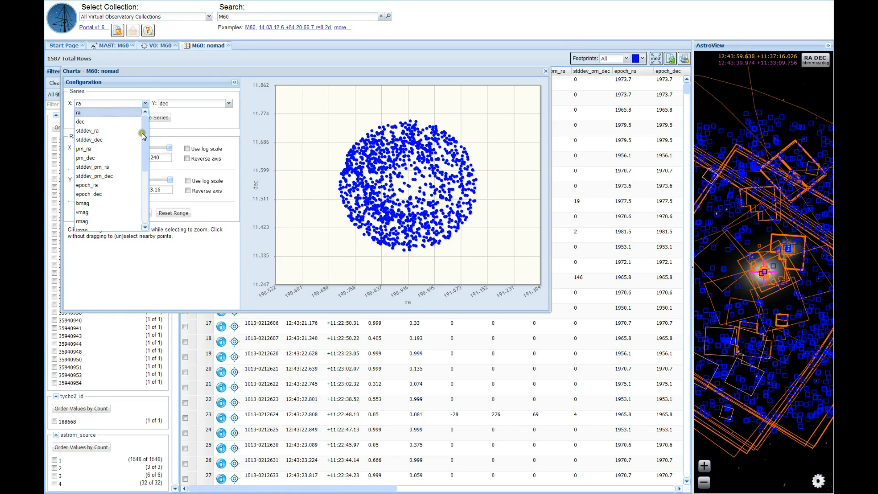
{"action": "left_click_drag", "start_coordinate": [143, 141], "coordinate": [142, 228]}
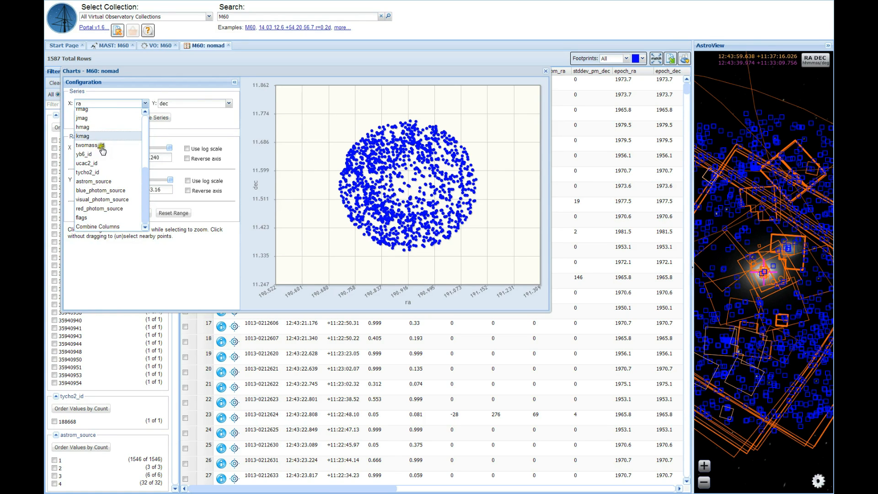
{"action": "left_click", "coordinate": [95, 227]}
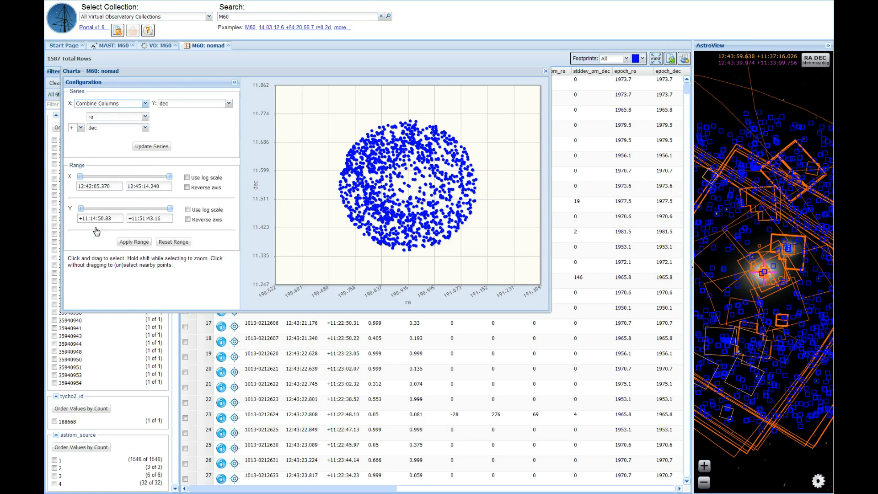
{"action": "left_click", "coordinate": [80, 128]}
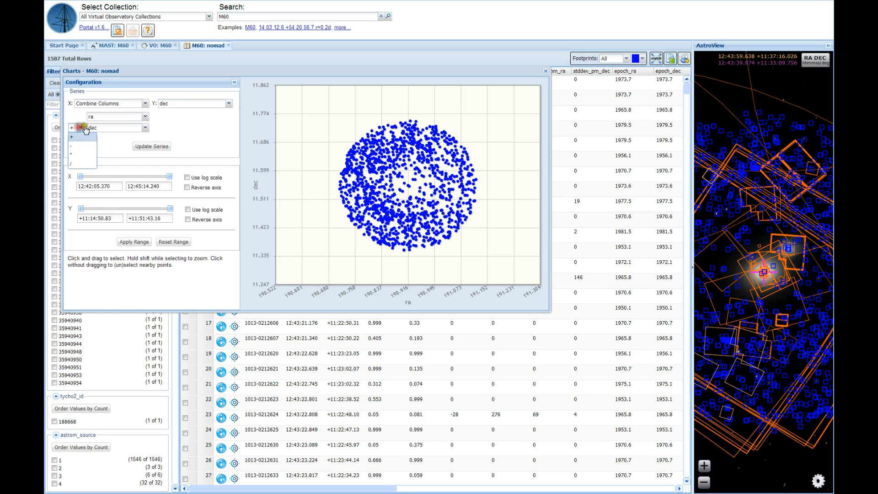
{"action": "left_click", "coordinate": [145, 118]}
{"action": "left_click", "coordinate": [145, 117]}
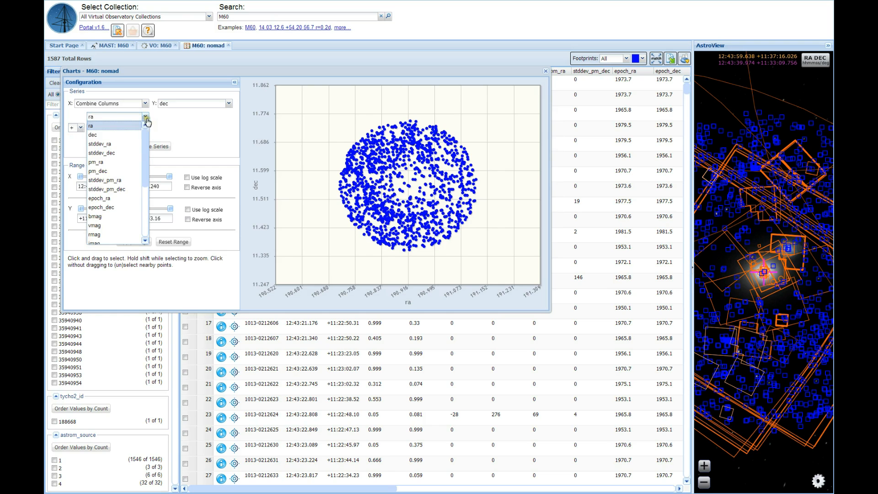
{"action": "left_click", "coordinate": [116, 217]}
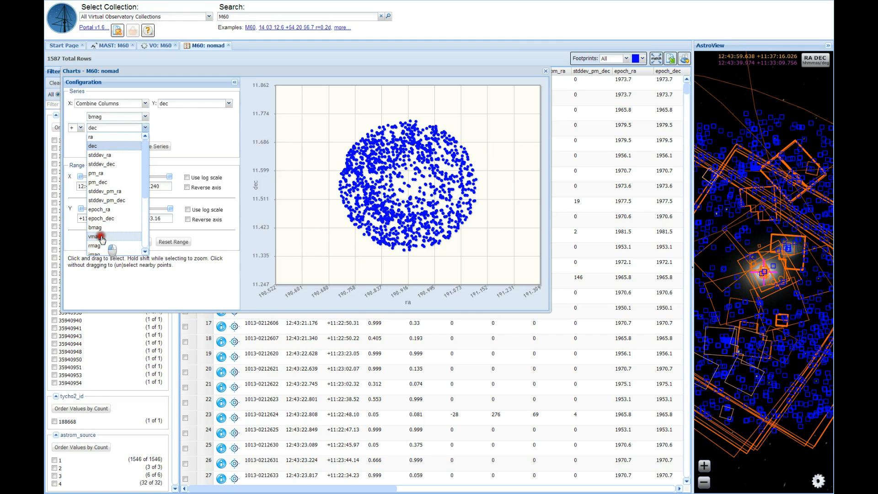
{"action": "left_click", "coordinate": [99, 237]}
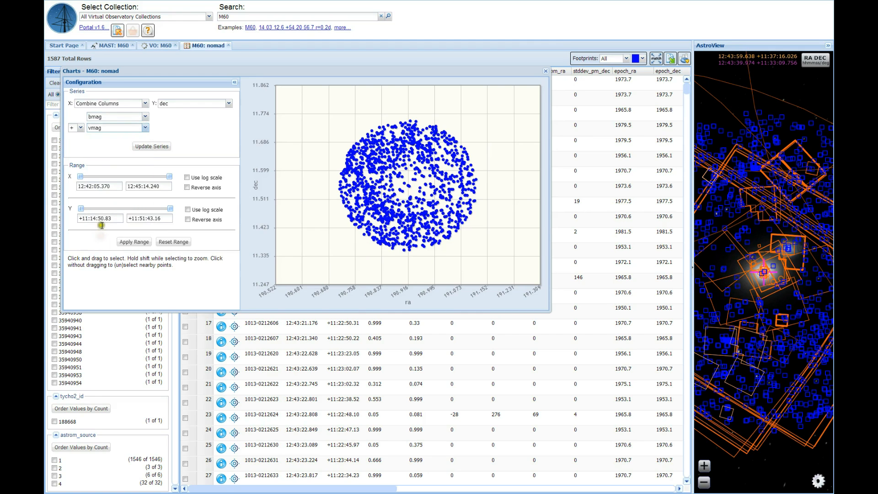
{"action": "left_click", "coordinate": [80, 145]}
Set the nomad chart's Y series to bmag and update the plotted series.
{"action": "left_click", "coordinate": [229, 104]}
{"action": "scroll", "coordinate": [206, 208], "scroll_direction": "down", "scroll_amount": 2}
{"action": "left_click", "coordinate": [196, 164]}
{"action": "left_click", "coordinate": [152, 146]}
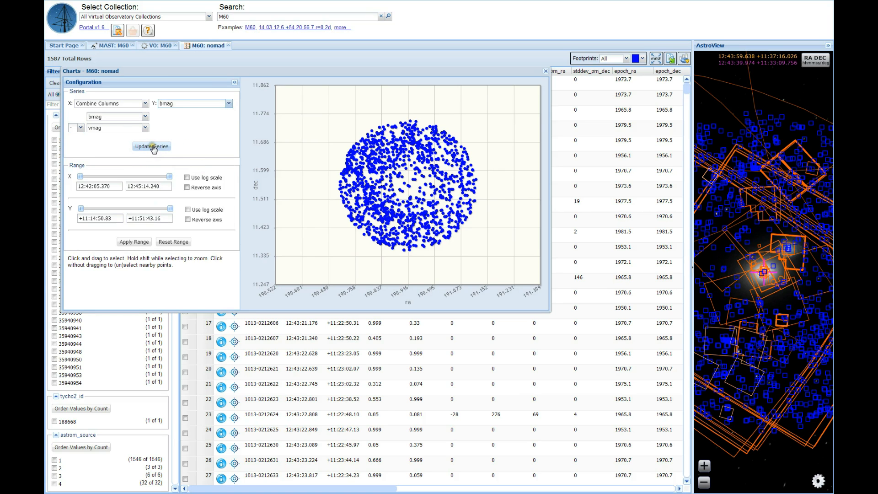